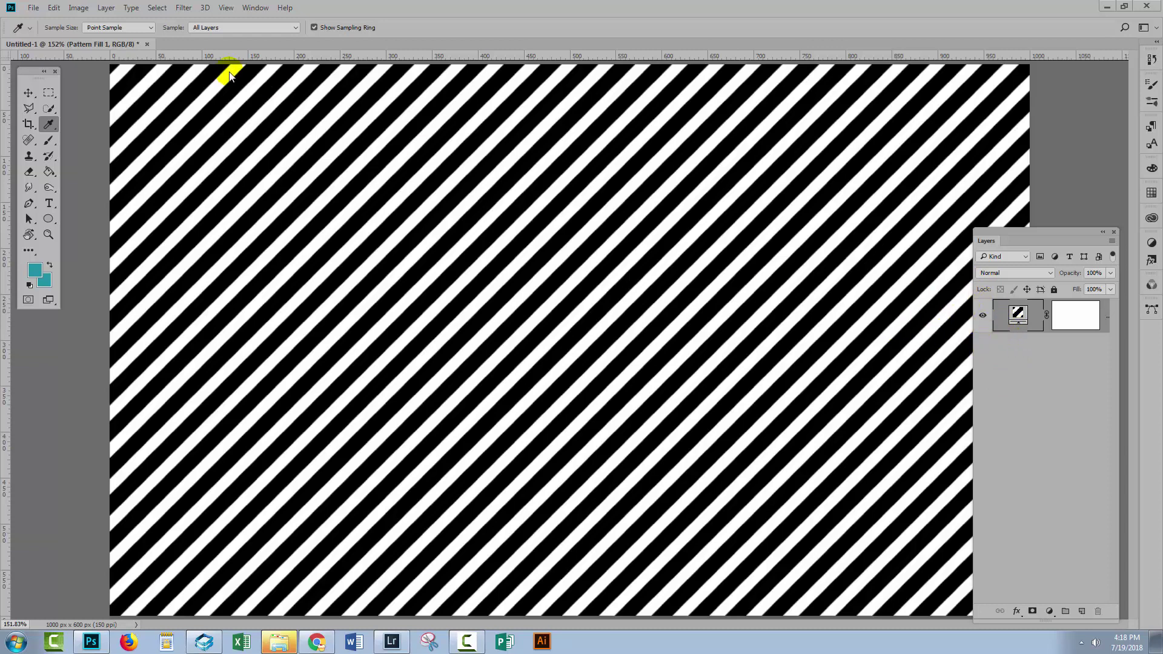
Add a Hue/Saturation adjustment layer above Pattern Fill 1
{"action": "left_click", "coordinate": [104, 9]}
{"action": "mouse_move", "coordinate": [142, 164]}
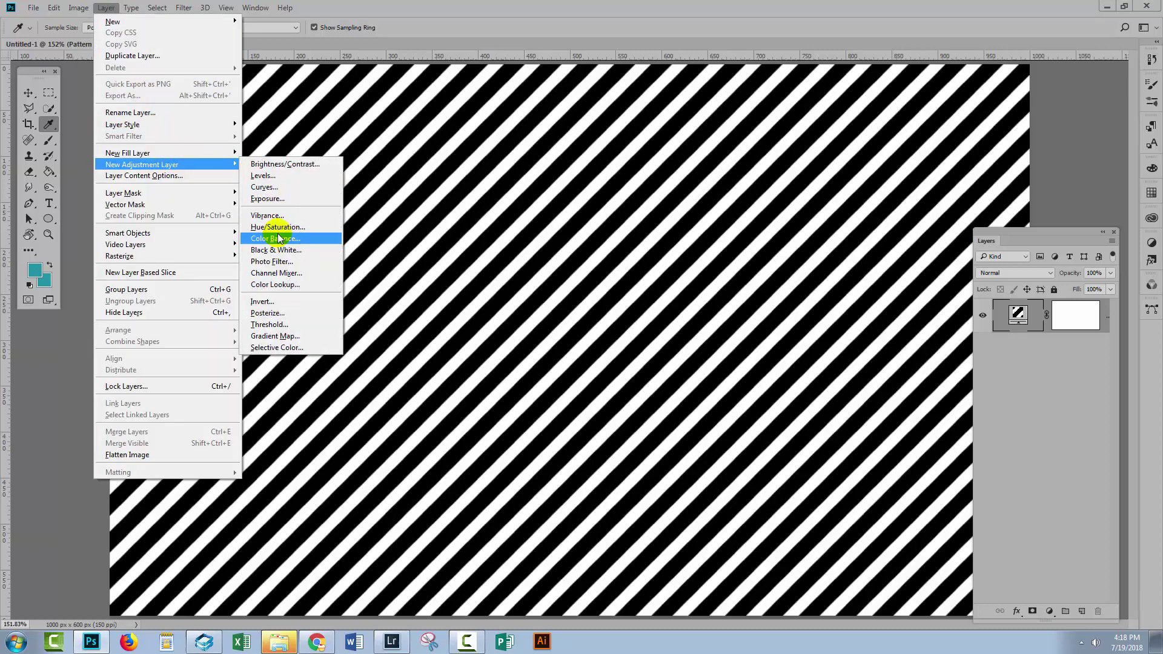
{"action": "left_click", "coordinate": [272, 228]}
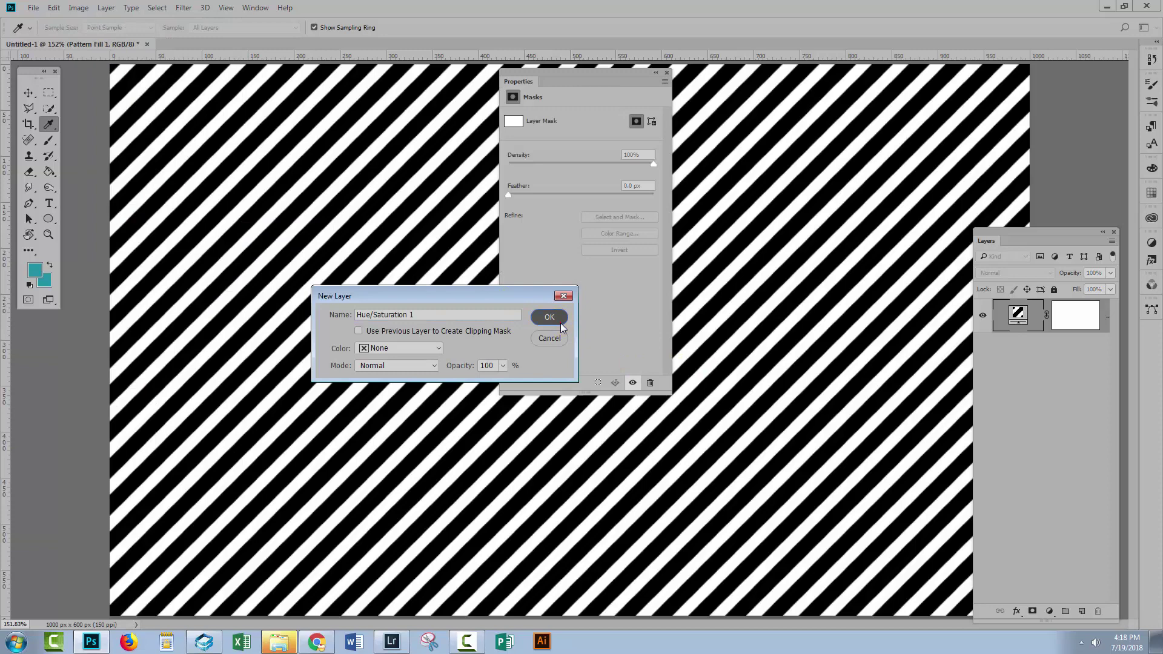
{"action": "left_click", "coordinate": [549, 317]}
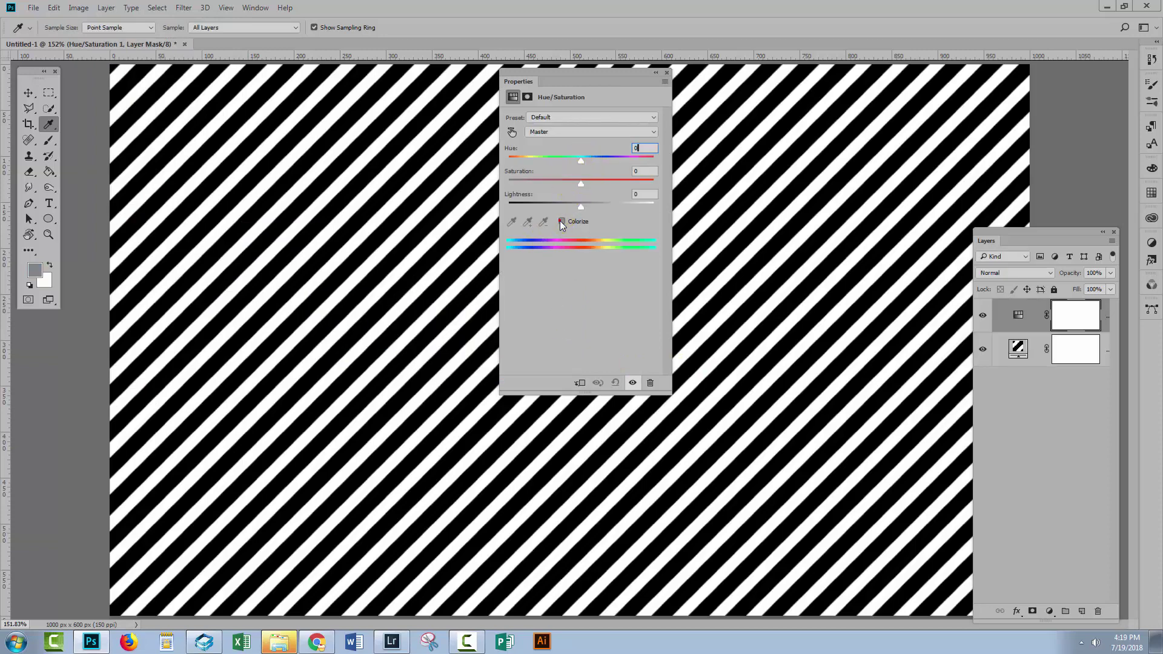
Colorize the stripes blue with raised lightness and saturation, then widen the Layers panel
{"action": "left_click", "coordinate": [560, 221]}
{"action": "left_click_drag", "start_coordinate": [580, 205], "coordinate": [614, 204]}
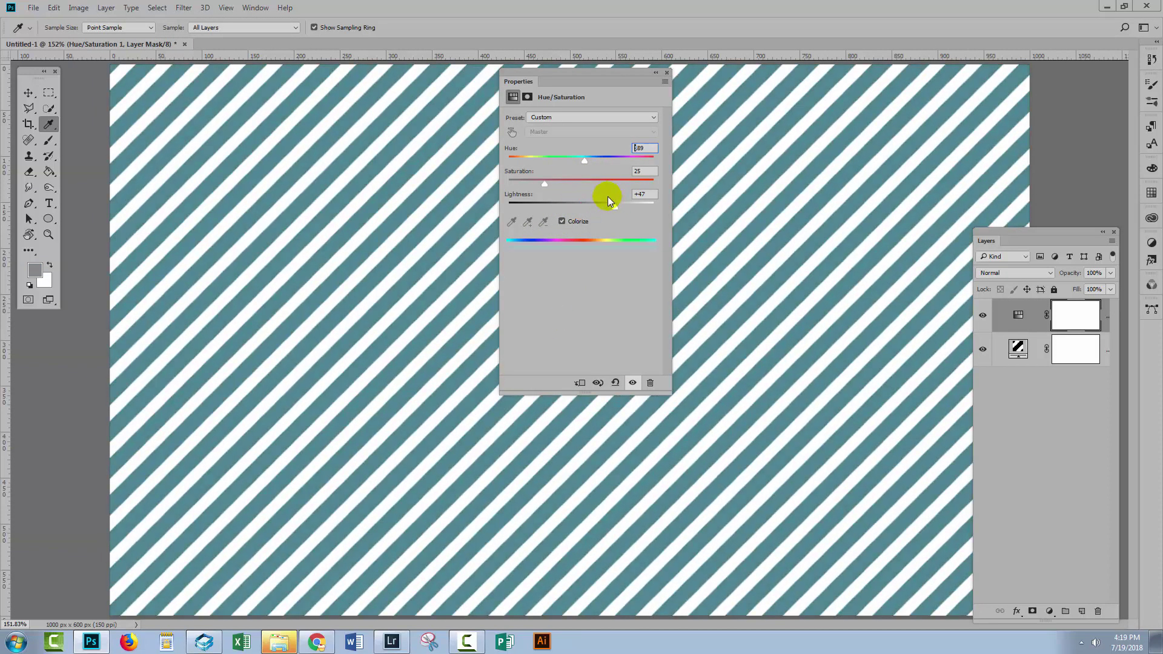
{"action": "mouse_move", "coordinate": [543, 182]}
{"action": "left_mouse_down"}
{"action": "mouse_move", "coordinate": [613, 184]}
{"action": "mouse_move", "coordinate": [587, 160]}
{"action": "mouse_move", "coordinate": [602, 166]}
{"action": "left_mouse_up"}
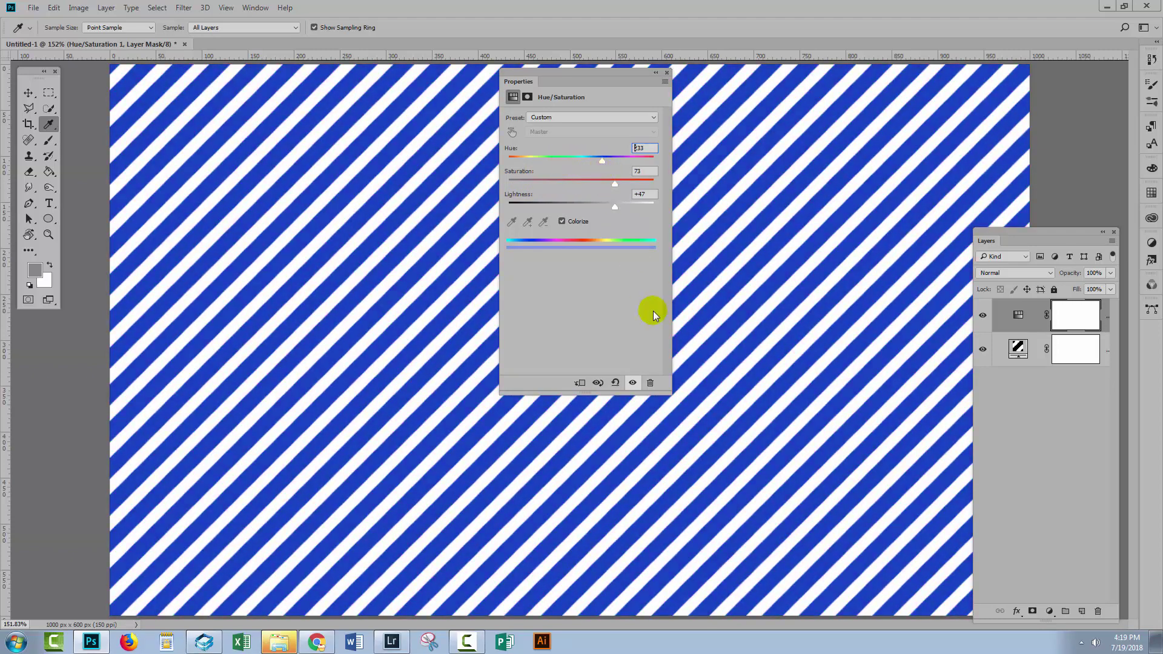
{"action": "left_click", "coordinate": [665, 75]}
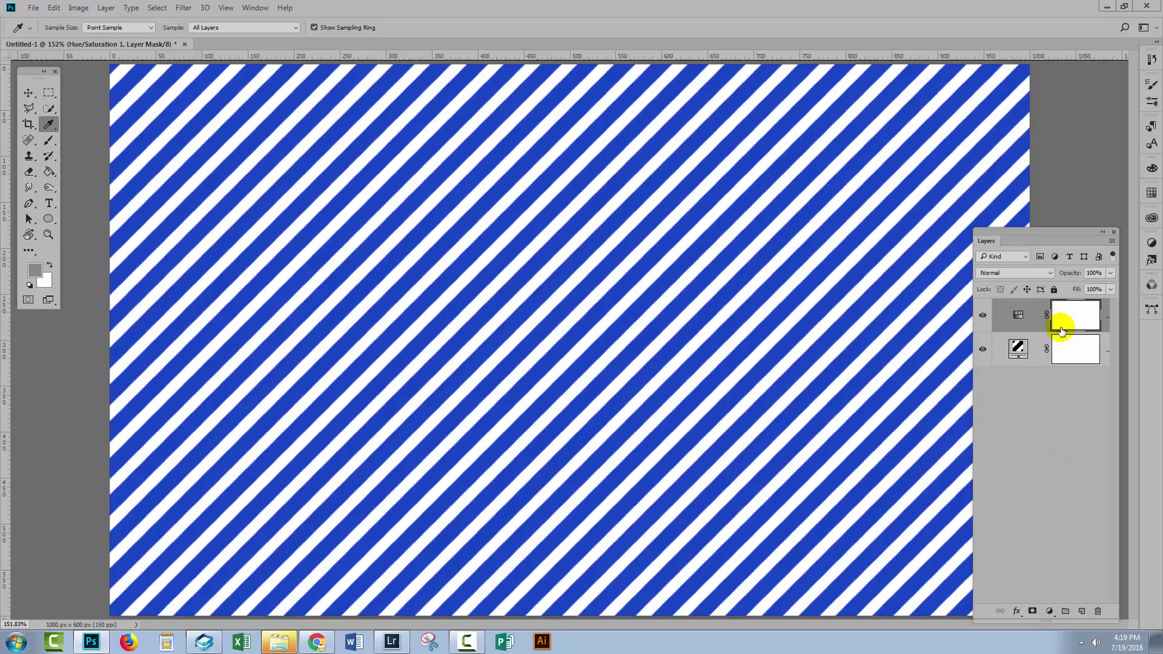
{"action": "left_click_drag", "start_coordinate": [973, 413], "coordinate": [926, 413]}
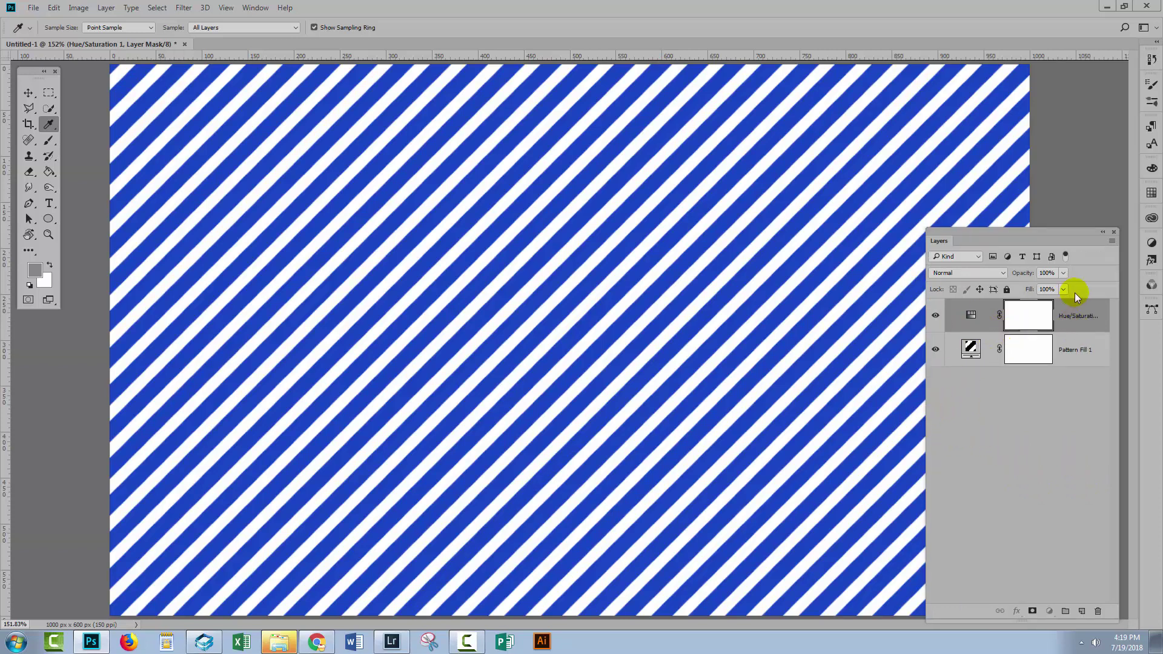
Delete the Hue/Saturation layer and set the foreground colour to teal #3595a6
{"action": "left_click_drag", "start_coordinate": [1072, 313], "coordinate": [1098, 616]}
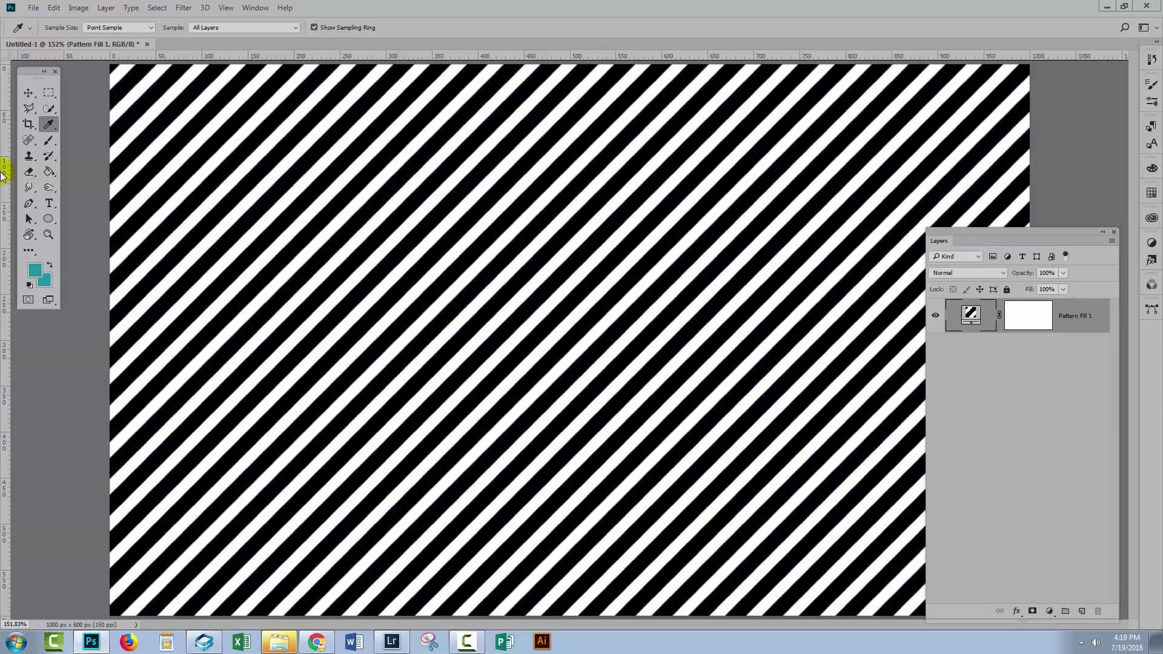
{"action": "left_click", "coordinate": [31, 270]}
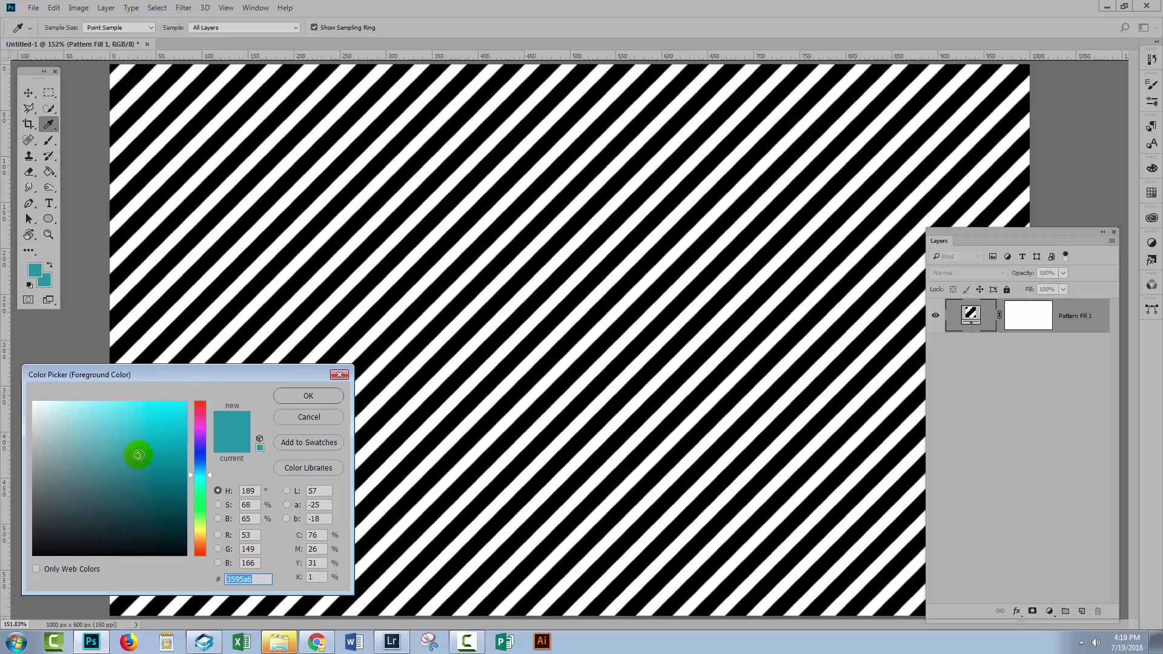
{"action": "left_click", "coordinate": [305, 393]}
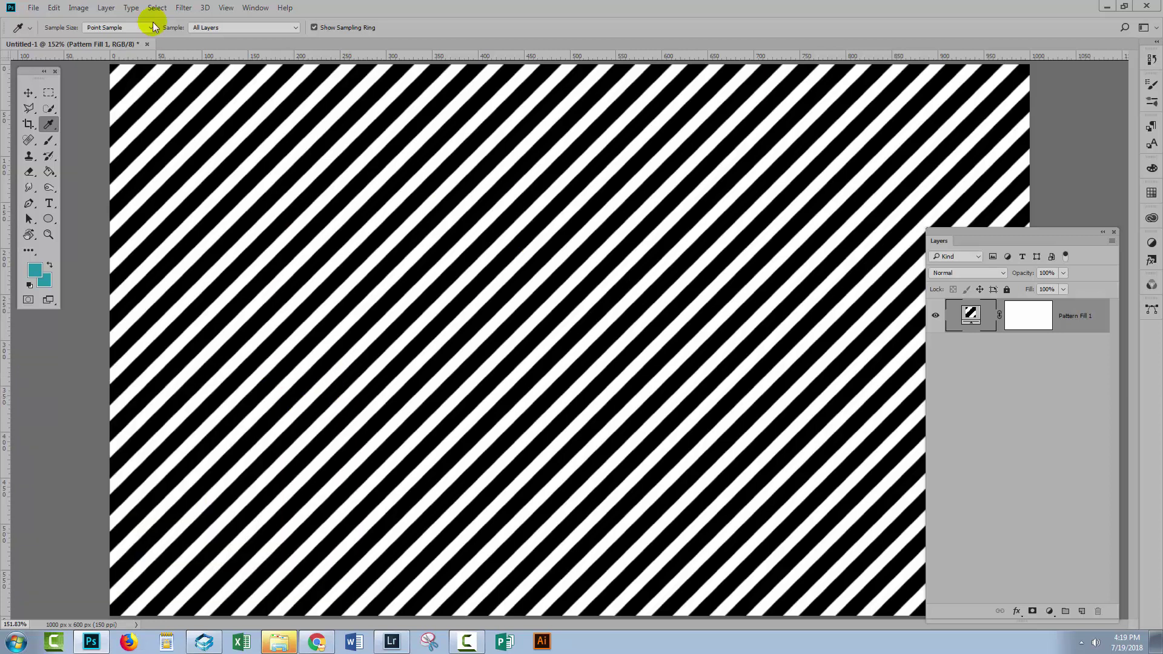
Add a Curves adjustment layer and move its Properties panel off the canvas
{"action": "left_click", "coordinate": [106, 7]}
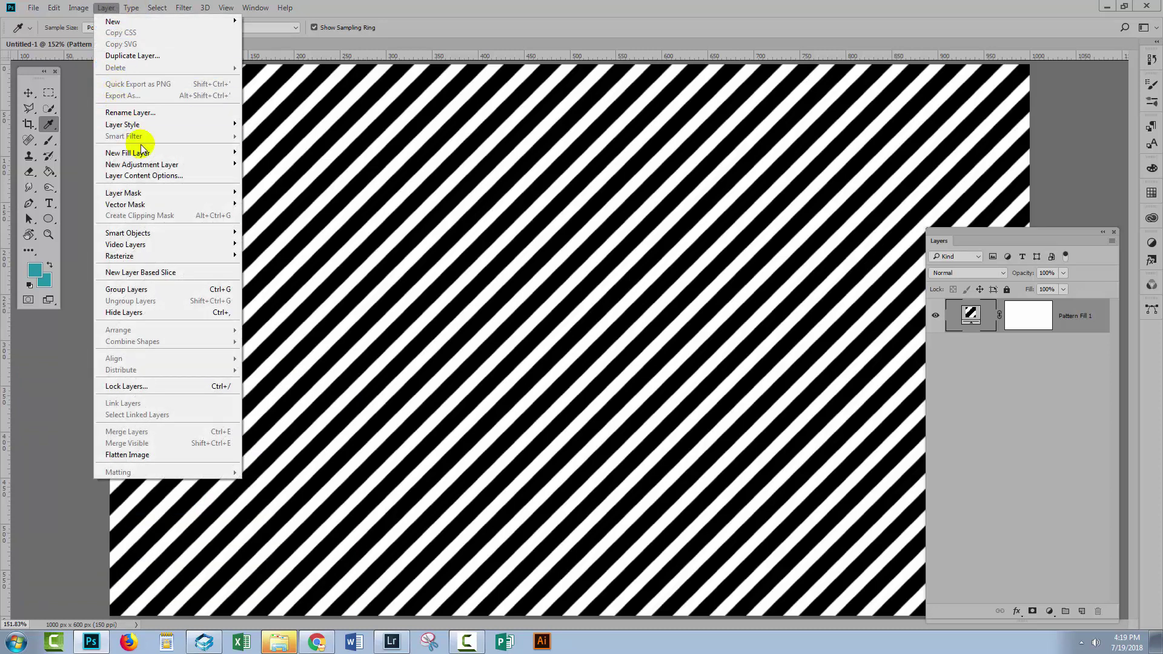
{"action": "mouse_move", "coordinate": [142, 164]}
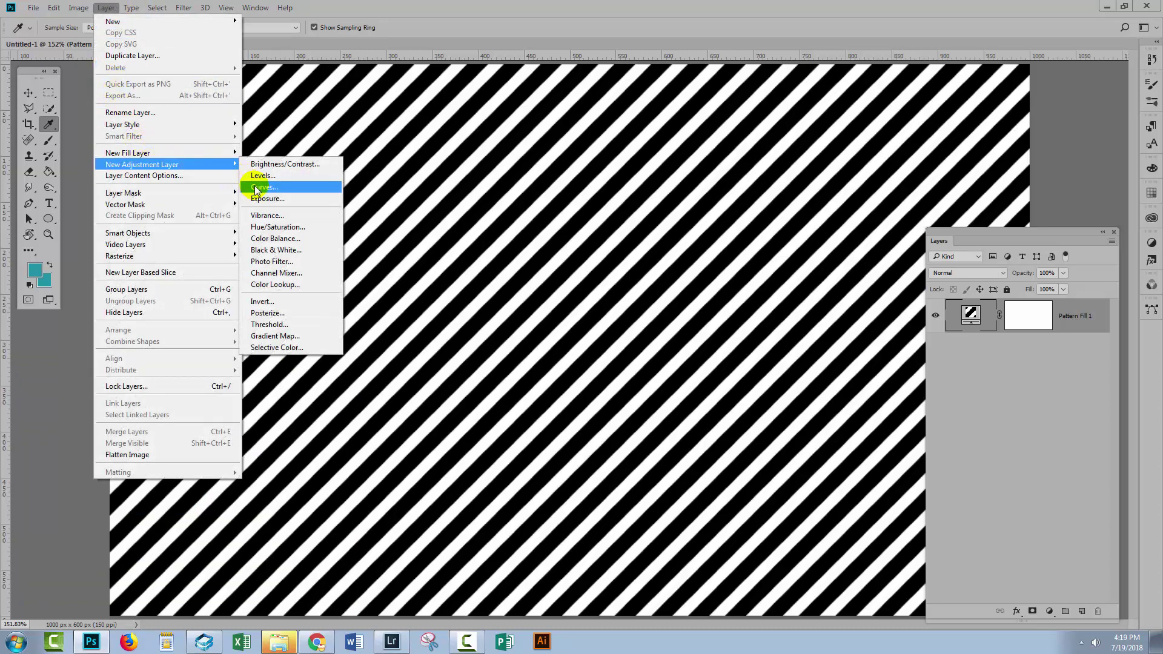
{"action": "left_click", "coordinate": [259, 189]}
{"action": "left_click", "coordinate": [548, 327]}
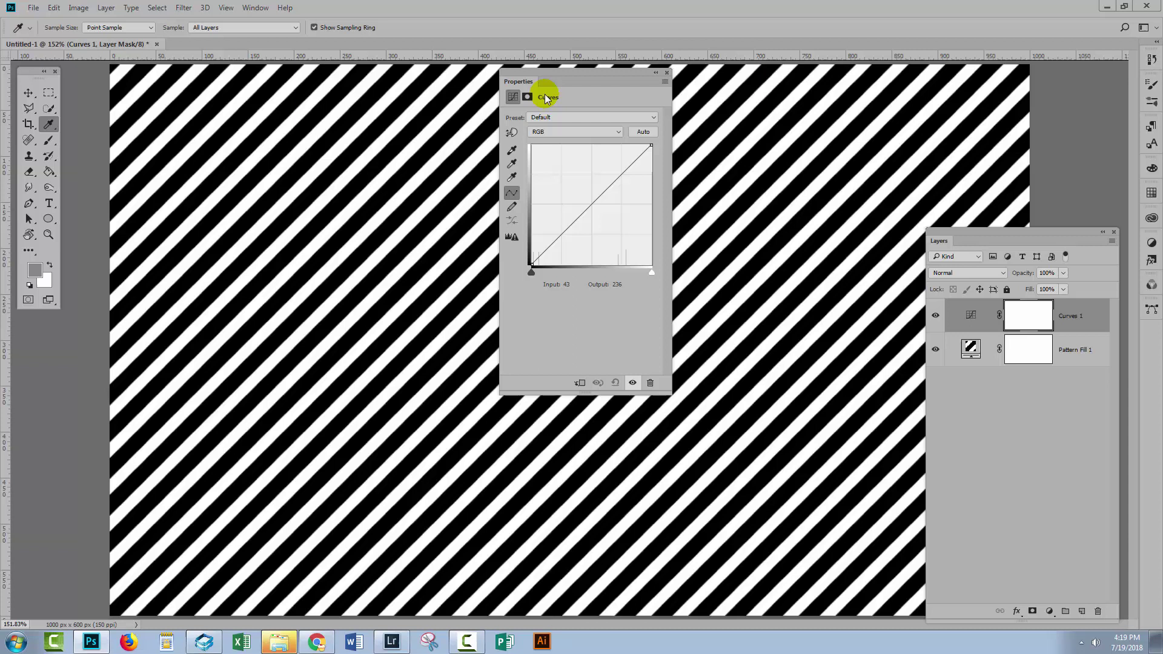
{"action": "left_click_drag", "start_coordinate": [547, 81], "coordinate": [693, 236]}
In the Red channel, set the curve's black point output to 53
{"action": "left_click", "coordinate": [709, 288]}
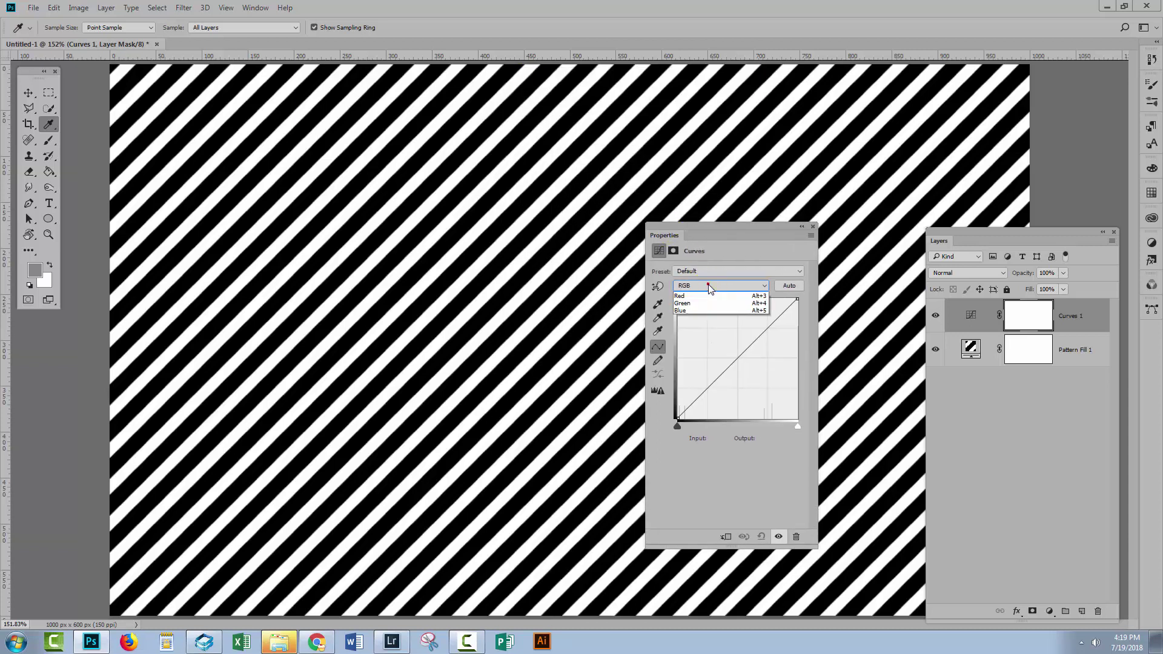
{"action": "left_click", "coordinate": [690, 297]}
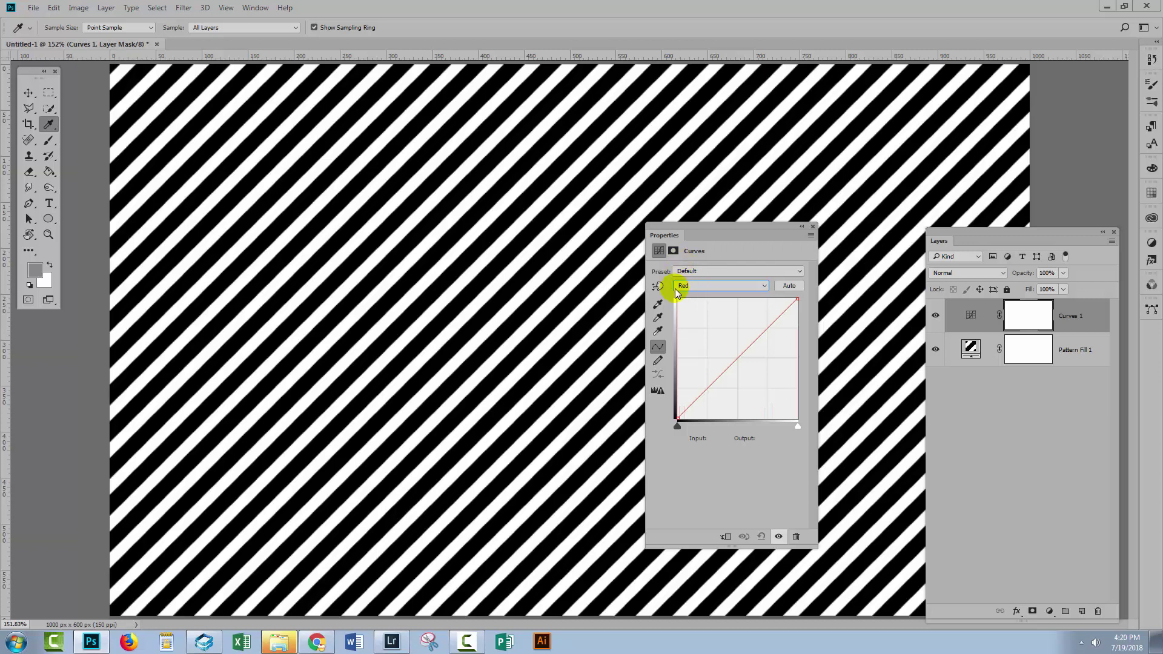
{"action": "left_click", "coordinate": [678, 421]}
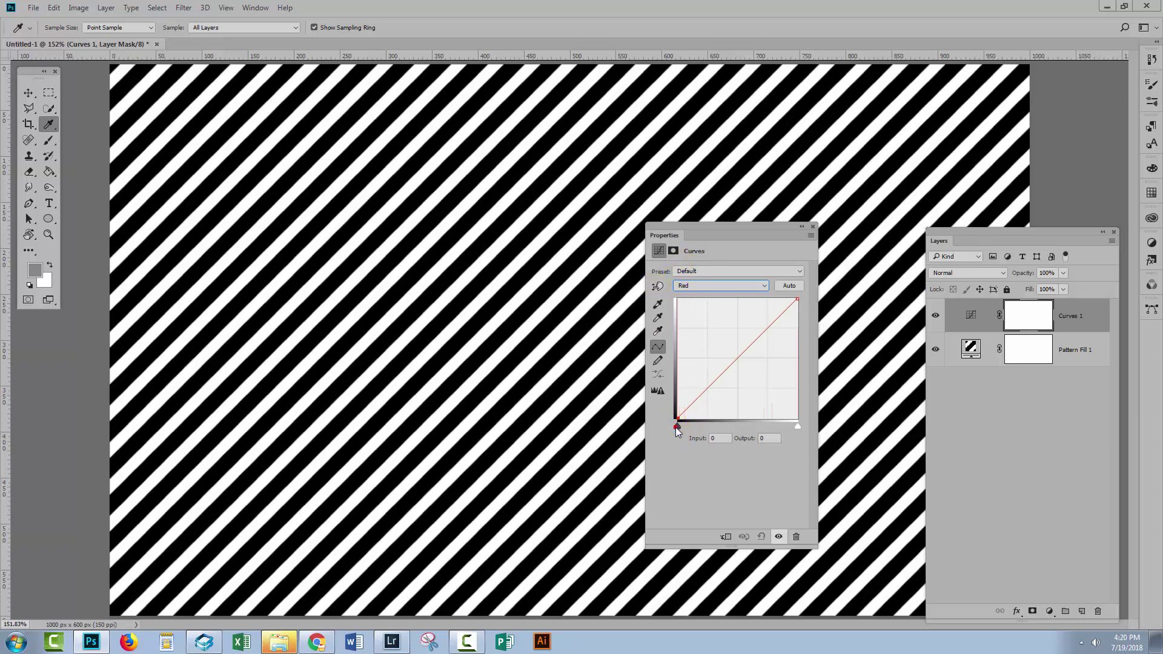
{"action": "left_click", "coordinate": [767, 438]}
{"action": "left_click", "coordinate": [736, 439]}
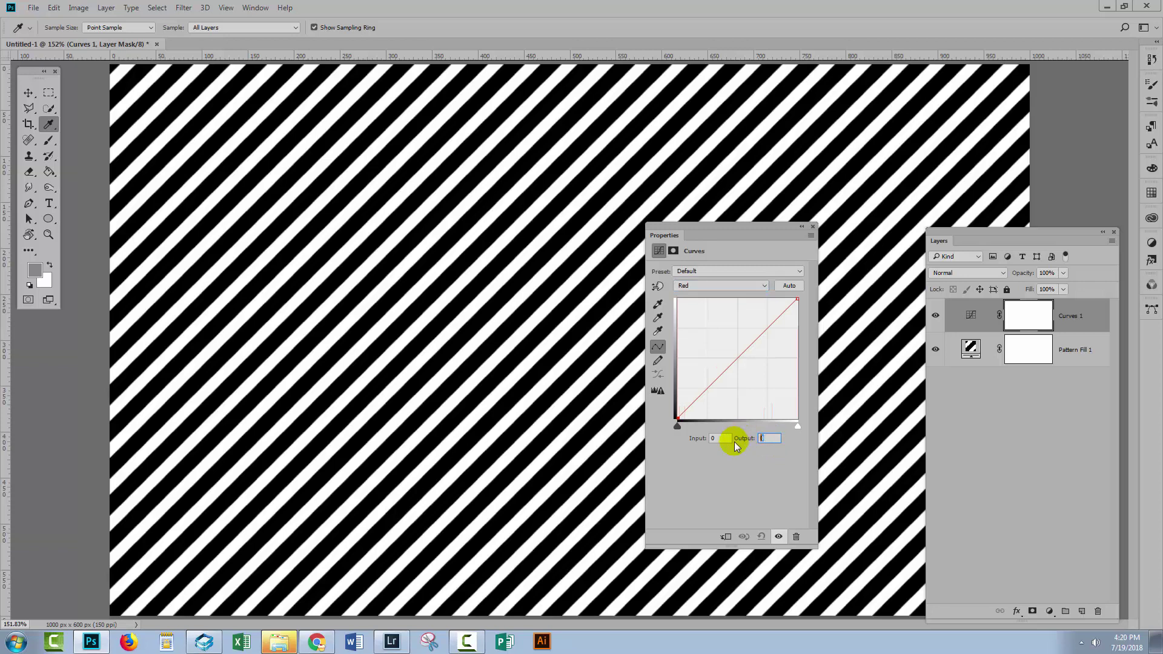
{"action": "type", "text": "50"}
Set the Red curve's white point output to 53 as well
{"action": "left_click", "coordinate": [795, 302]}
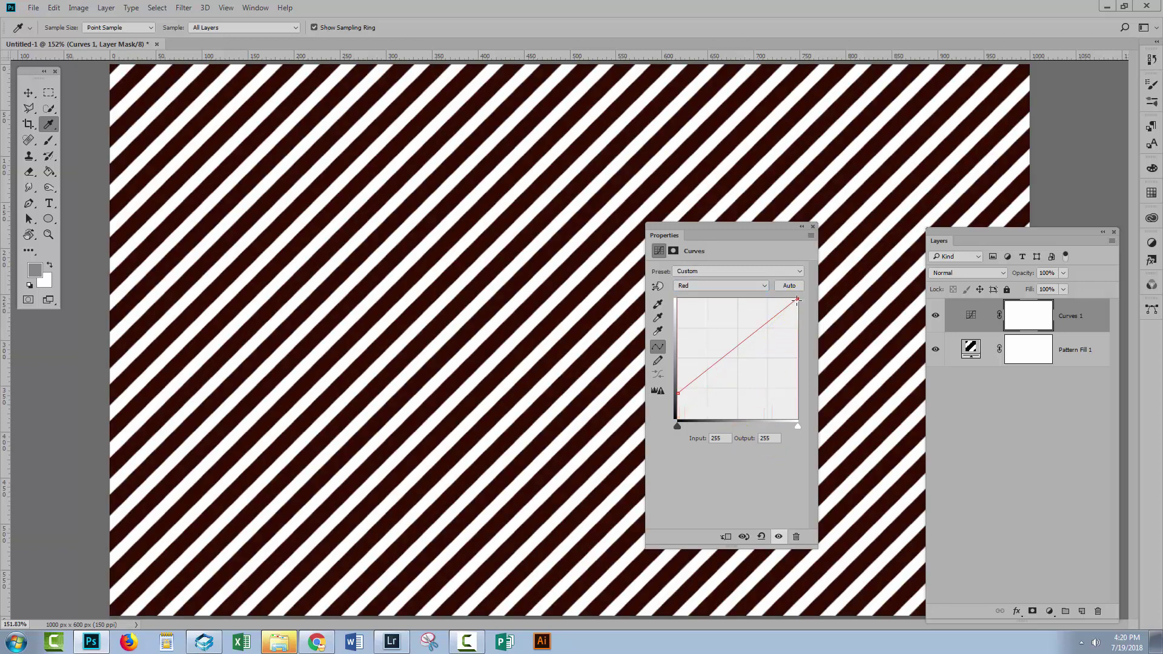
{"action": "left_click", "coordinate": [772, 439]}
{"action": "left_click", "coordinate": [797, 301]}
{"action": "double_click", "coordinate": [768, 438]}
{"action": "type", "text": "53"}
{"action": "key", "text": "Tab"}
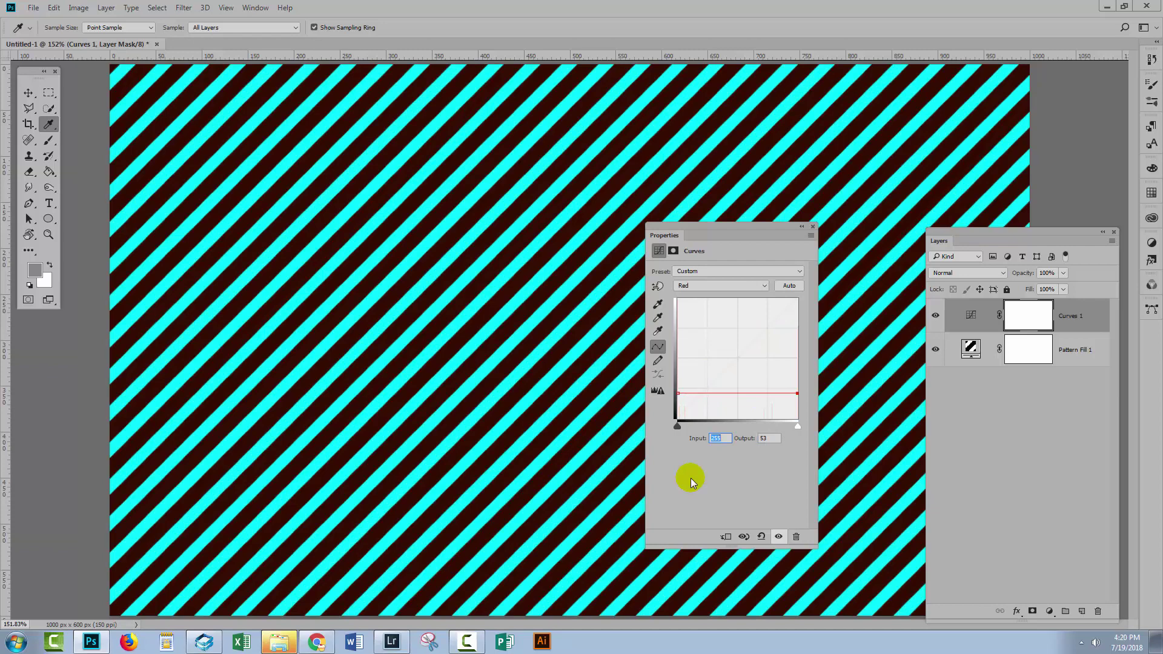
Set both the black and white points of the Green curve to output 149
{"action": "left_click", "coordinate": [684, 287]}
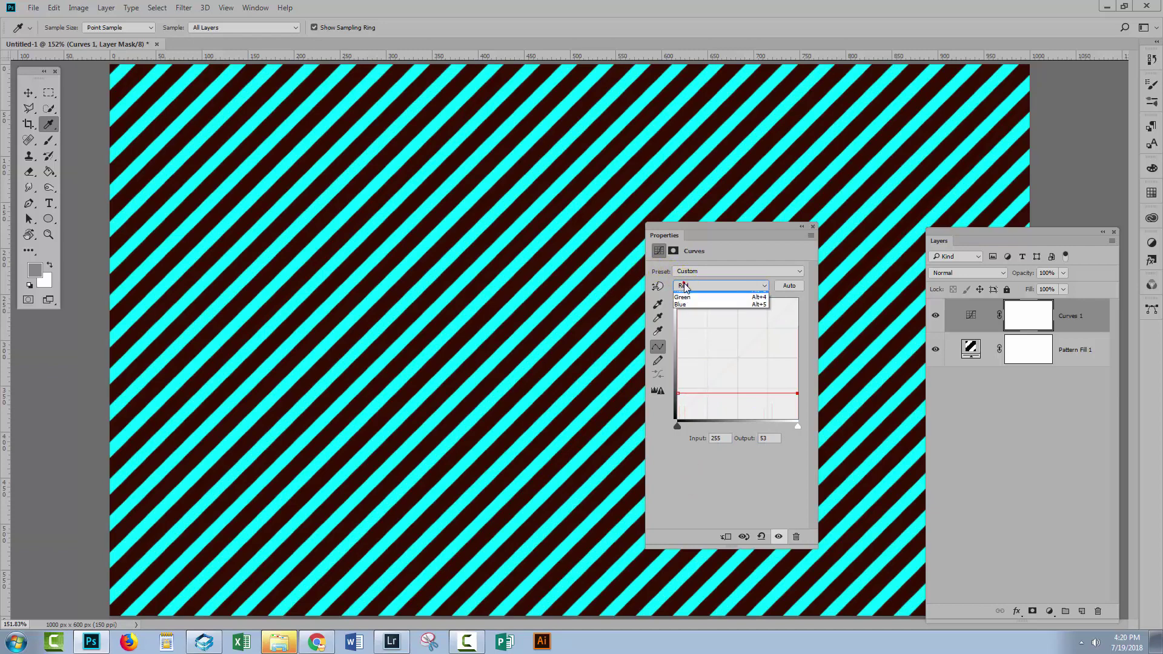
{"action": "left_click", "coordinate": [683, 297]}
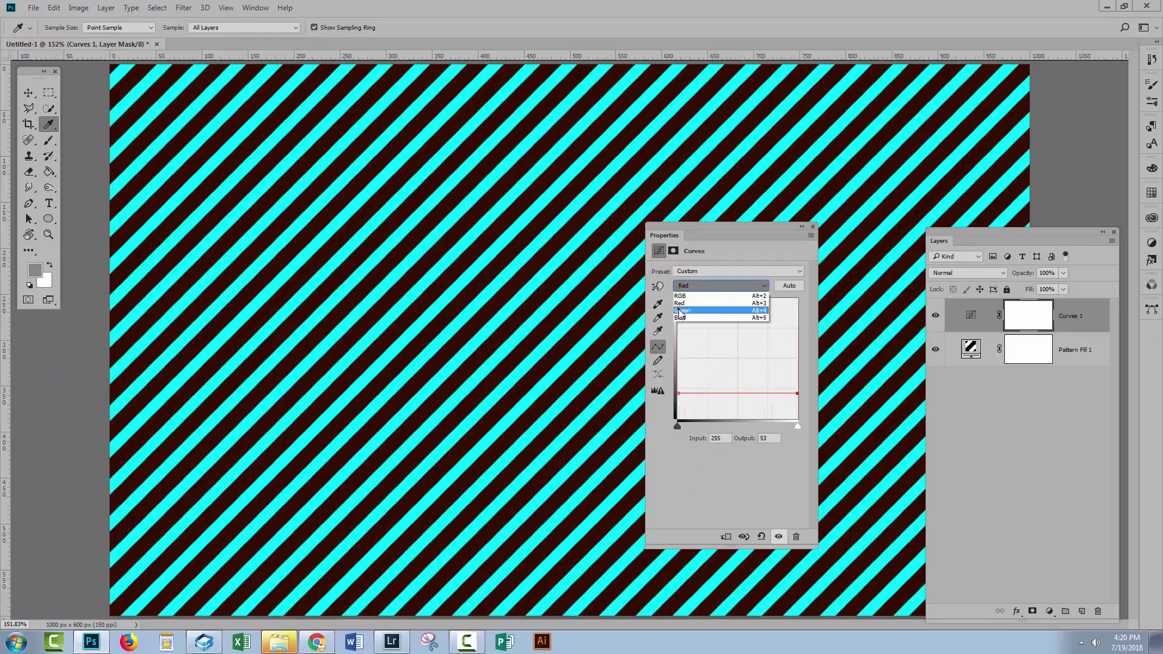
{"action": "left_click", "coordinate": [677, 427]}
{"action": "left_click", "coordinate": [771, 439]}
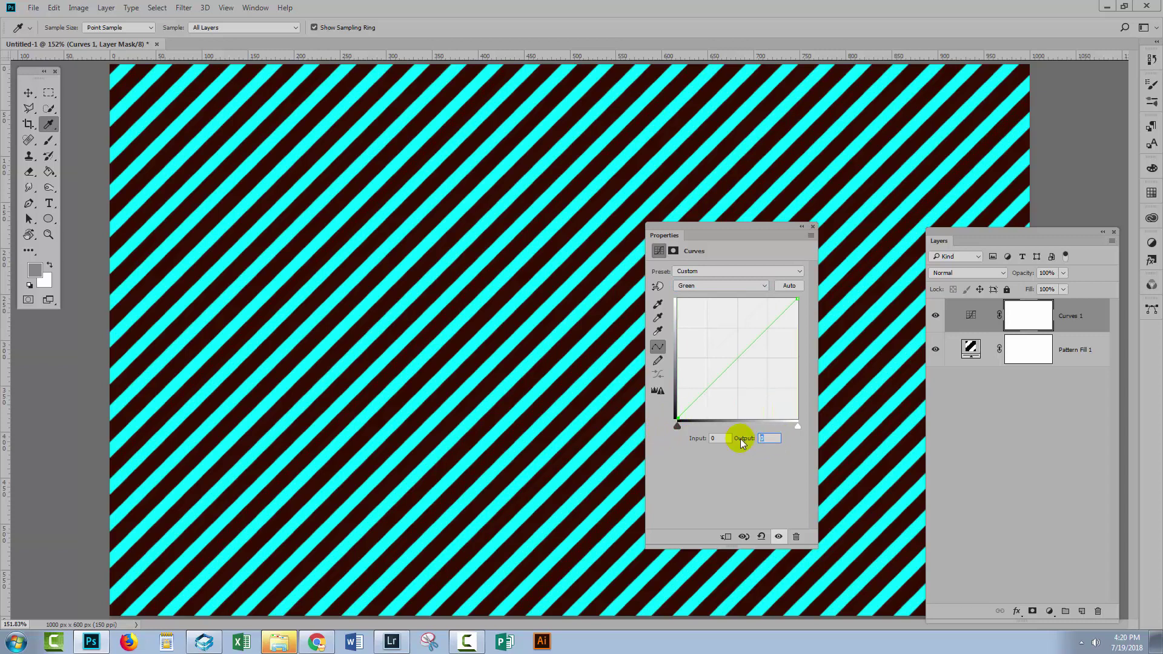
{"action": "type", "text": "49"}
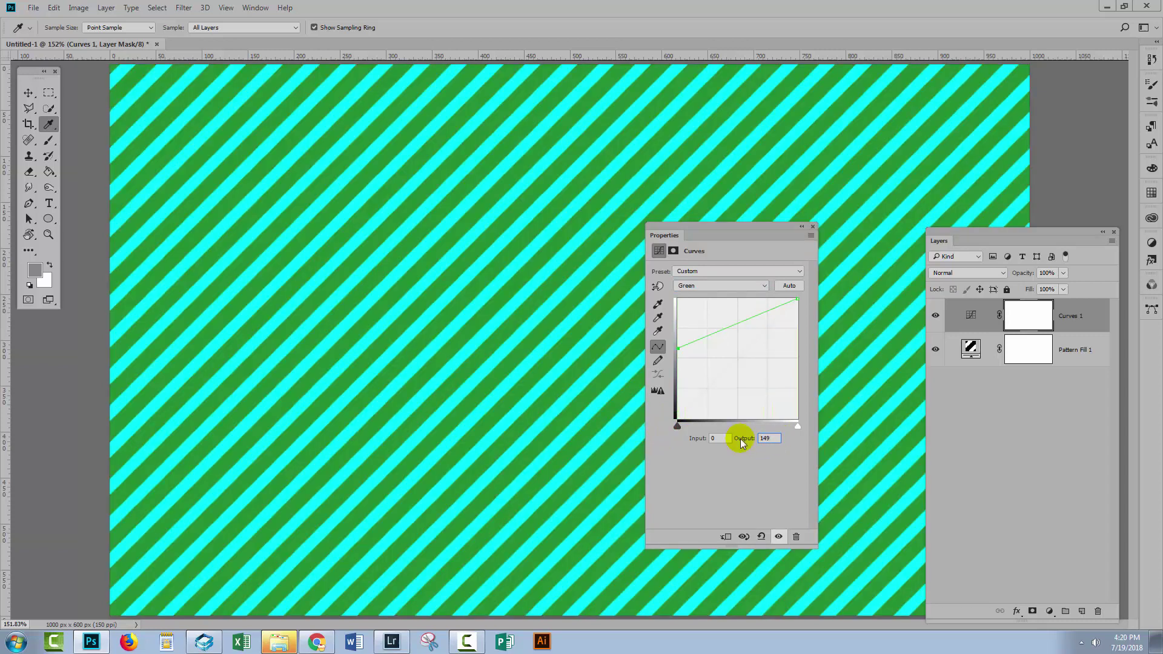
{"action": "left_click", "coordinate": [796, 300]}
{"action": "double_click", "coordinate": [767, 438]}
{"action": "type", "text": "149"}
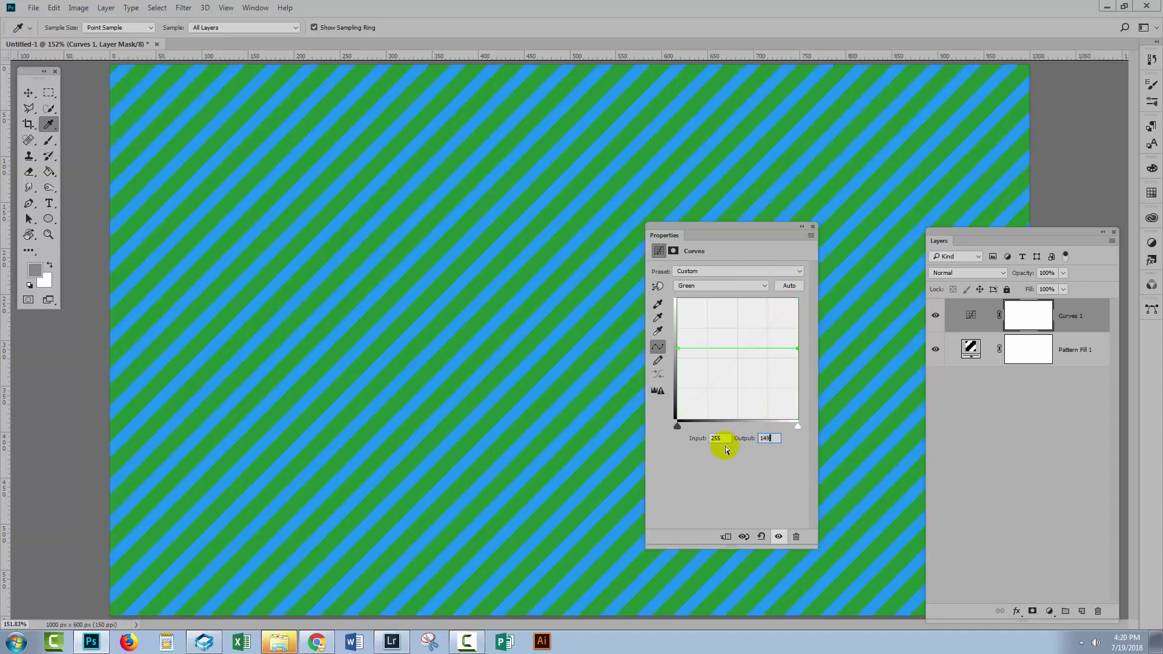
{"action": "left_click", "coordinate": [689, 286]}
Set the Blue curve's black and white points to output 166, then close Properties
{"action": "left_click", "coordinate": [696, 317]}
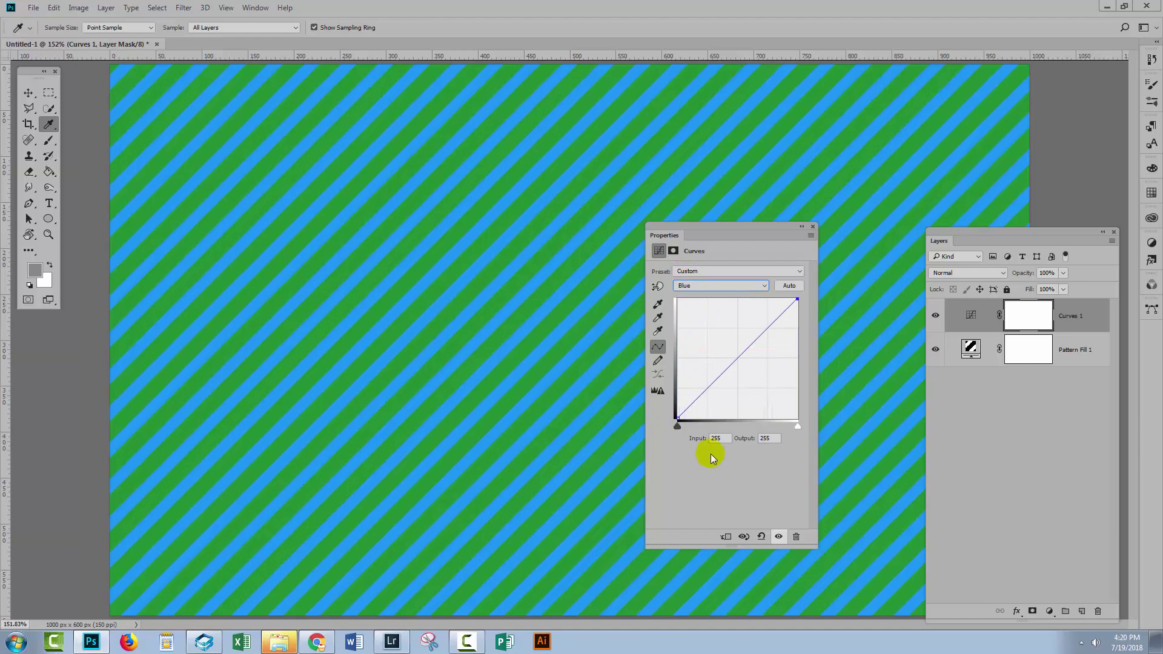
{"action": "left_click", "coordinate": [679, 416]}
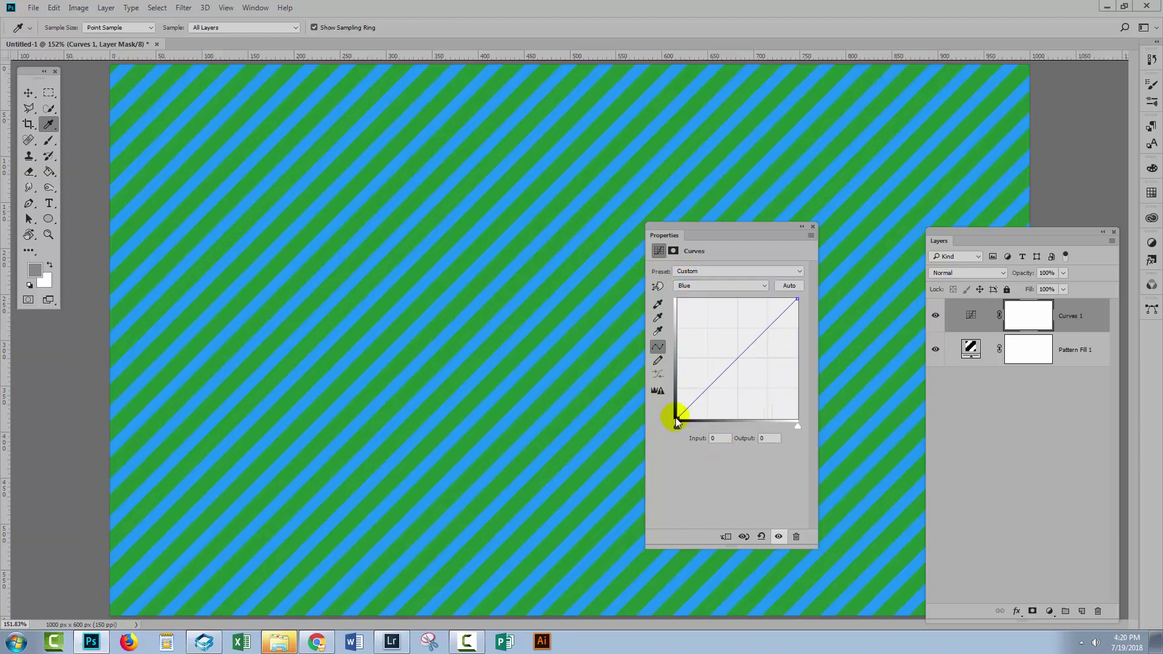
{"action": "left_click", "coordinate": [767, 438]}
{"action": "type", "text": "1"}
{"action": "type", "text": "66"}
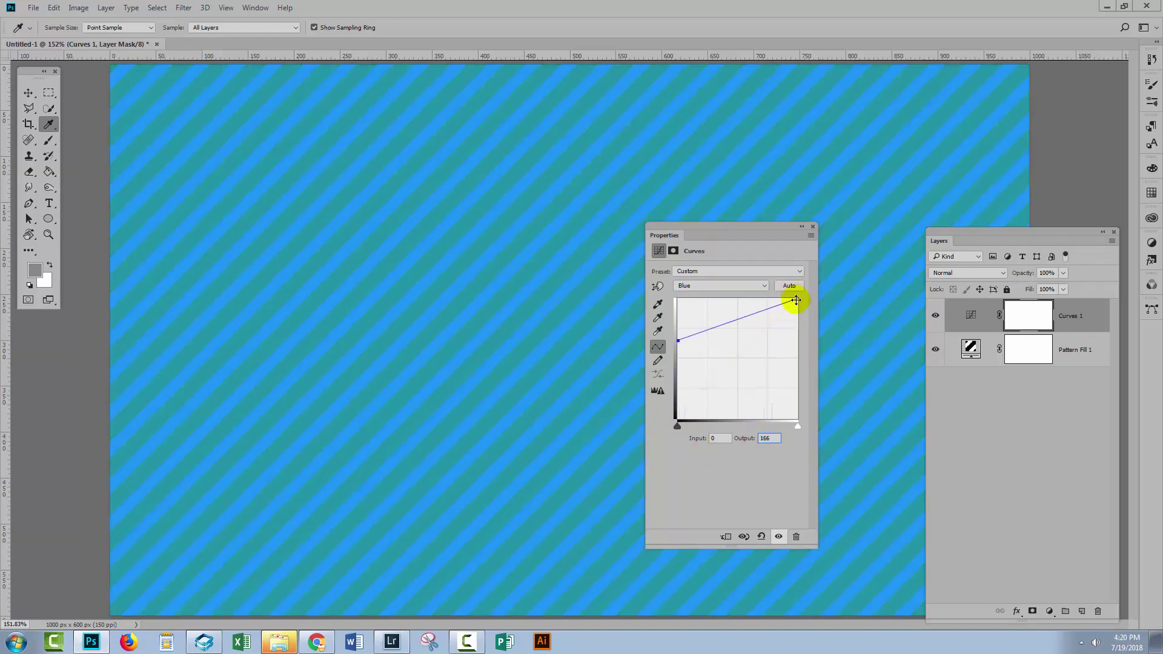
{"action": "left_click", "coordinate": [800, 300]}
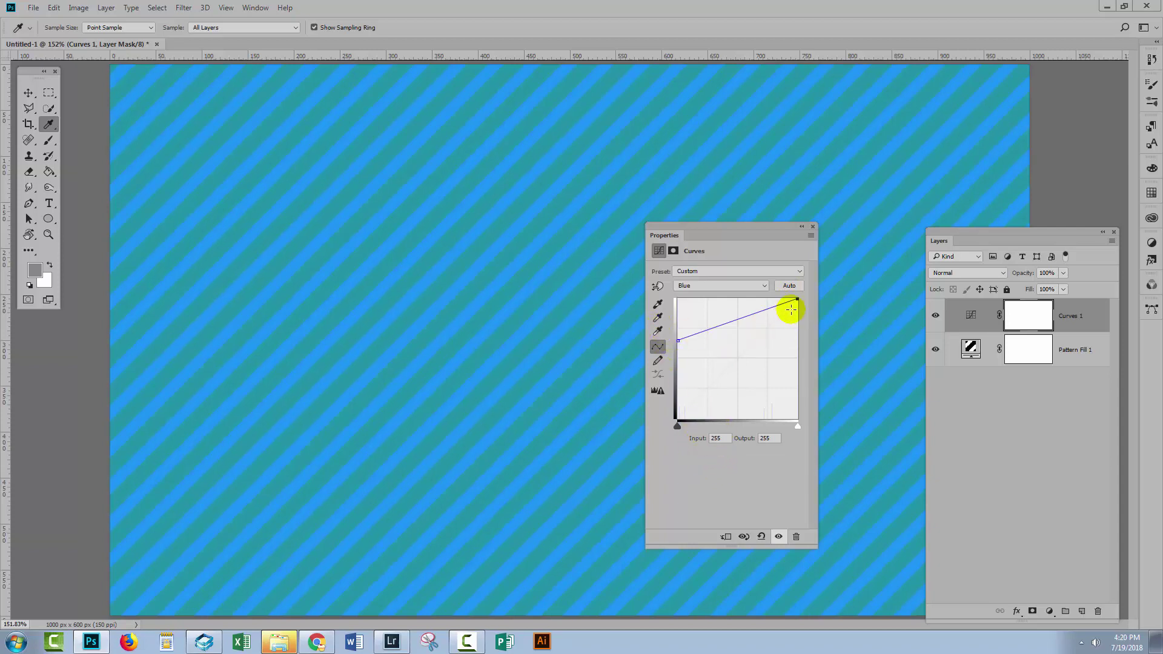
{"action": "double_click", "coordinate": [766, 438]}
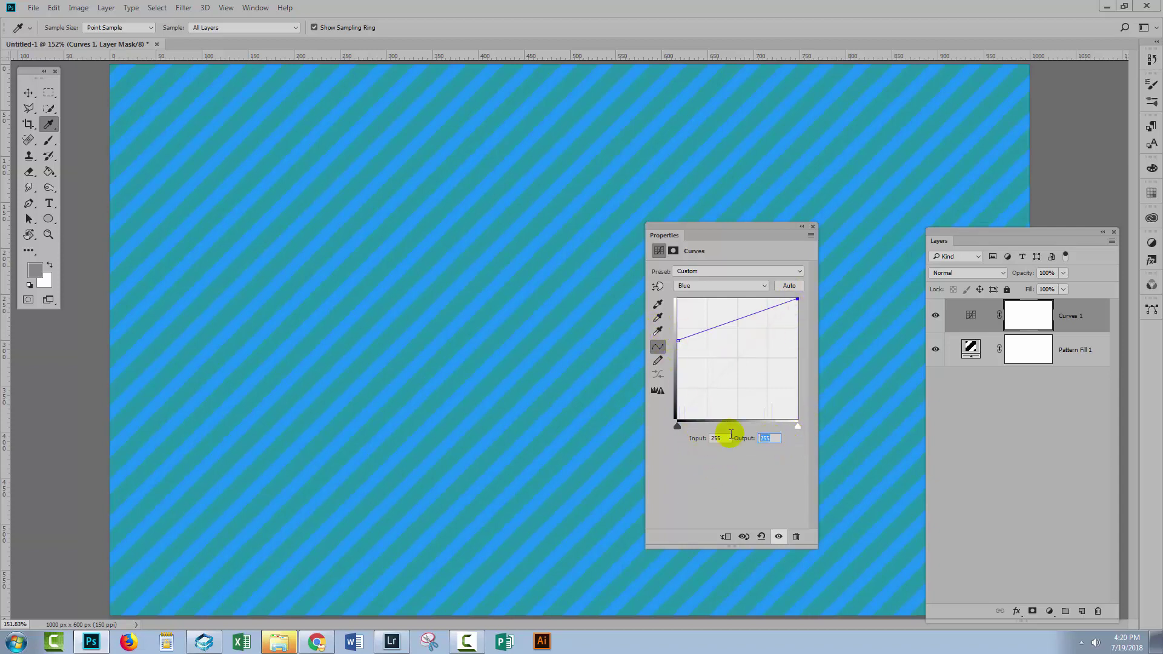
{"action": "type", "text": "166"}
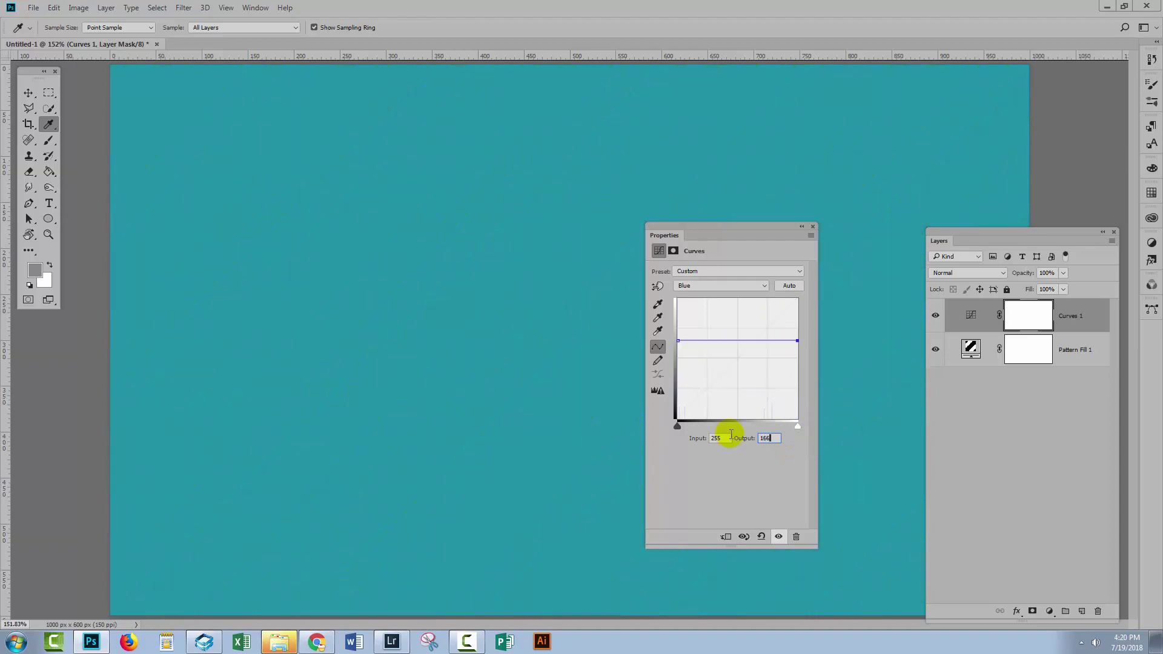
{"action": "left_click", "coordinate": [812, 228]}
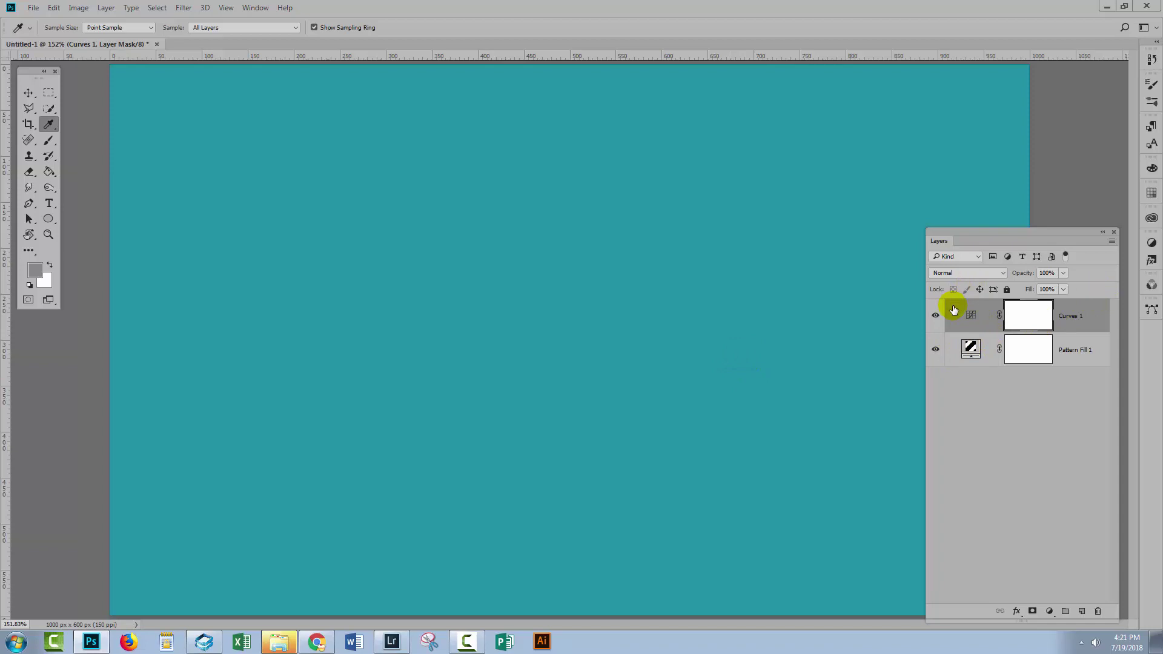
Select the Curves layer and change its blend mode to Lighten
{"action": "left_click", "coordinate": [970, 314]}
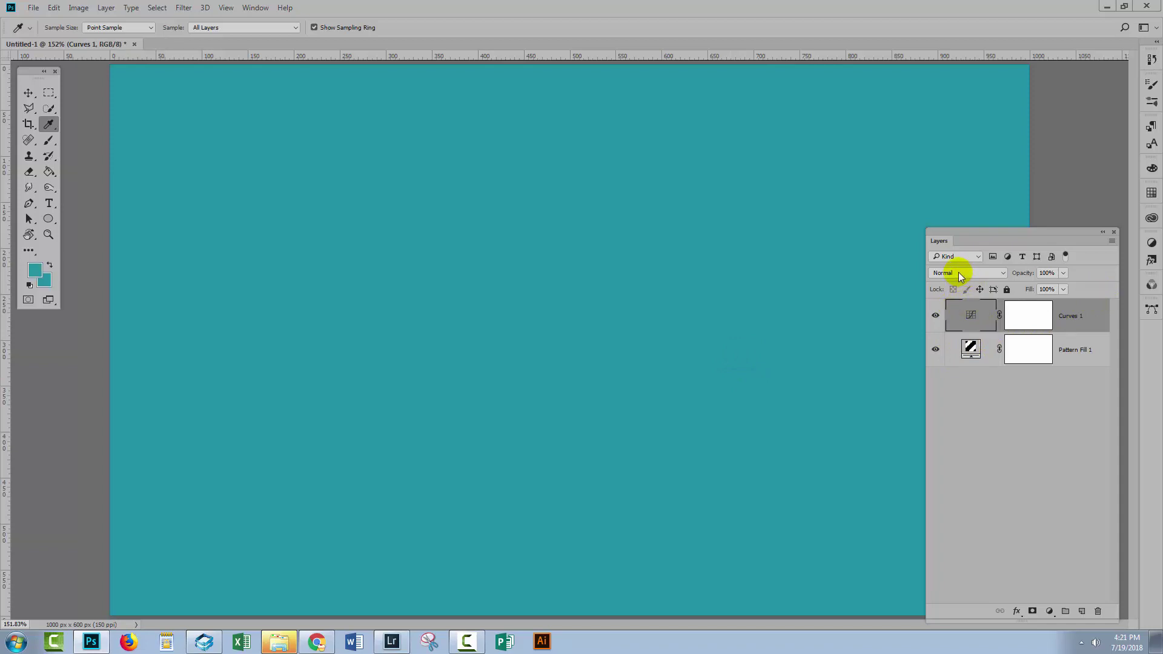
{"action": "left_click", "coordinate": [959, 274]}
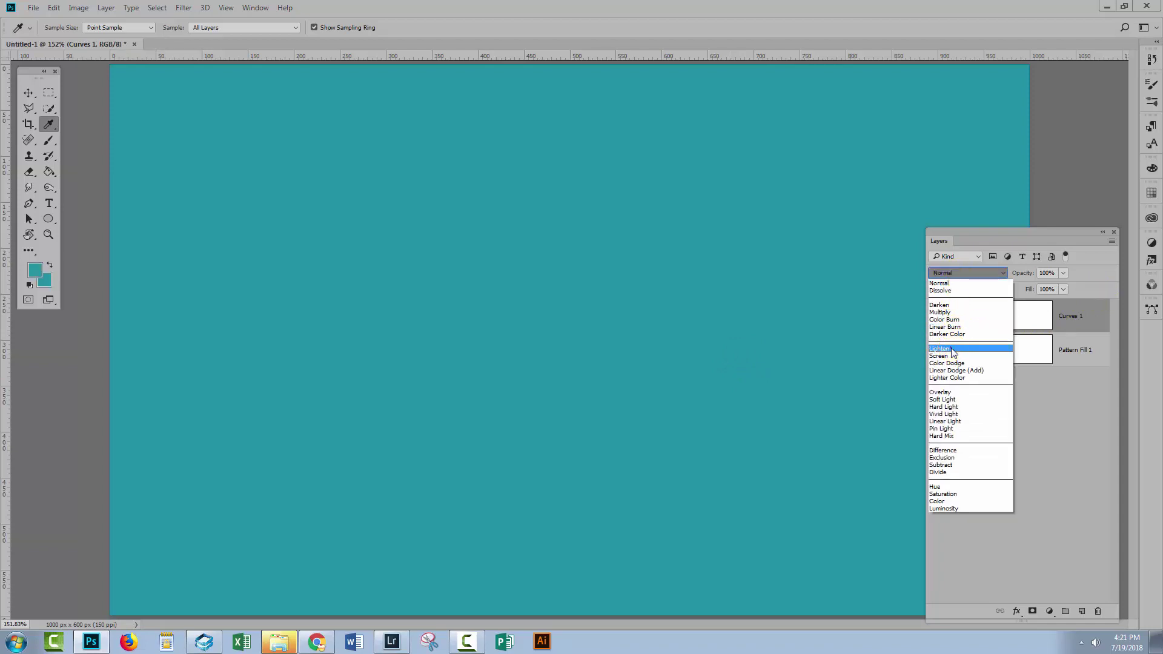
{"action": "left_click", "coordinate": [952, 350]}
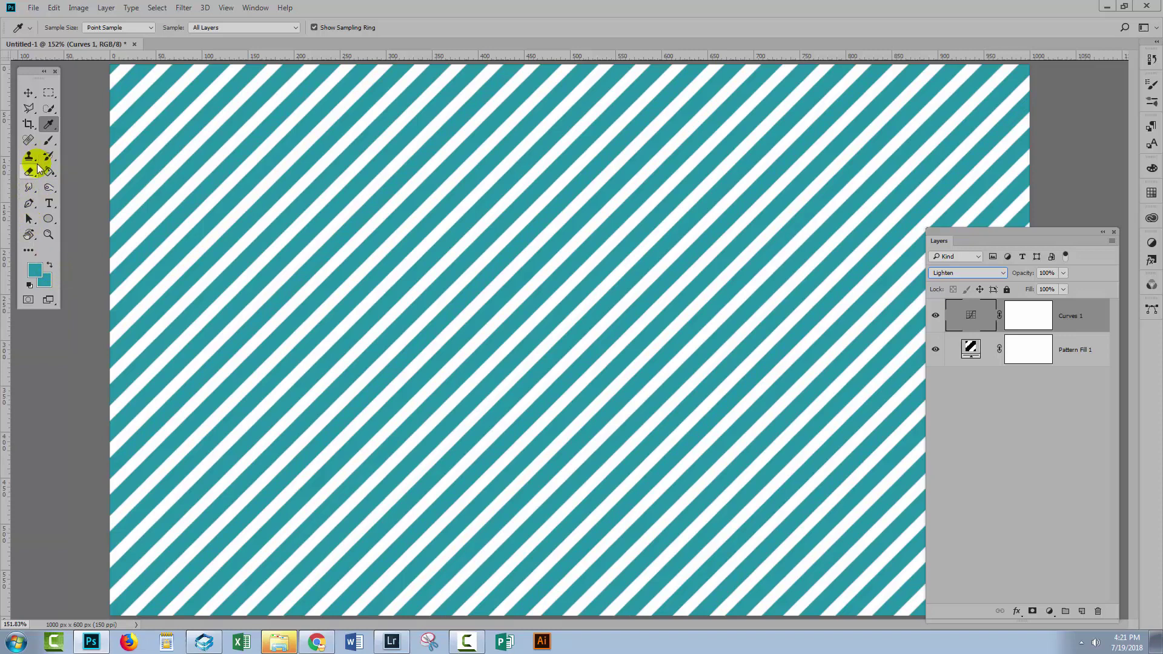
{"action": "left_click", "coordinate": [185, 190]}
{"action": "left_click", "coordinate": [171, 185]}
{"action": "left_click", "coordinate": [34, 269]}
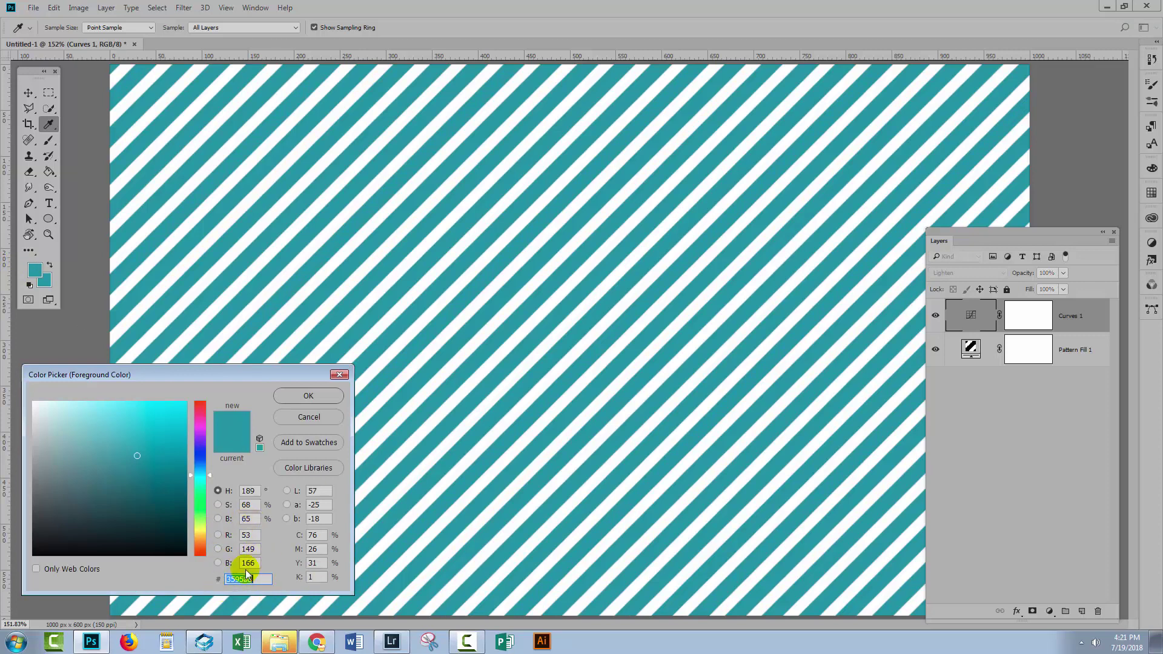
{"action": "left_click", "coordinate": [339, 376]}
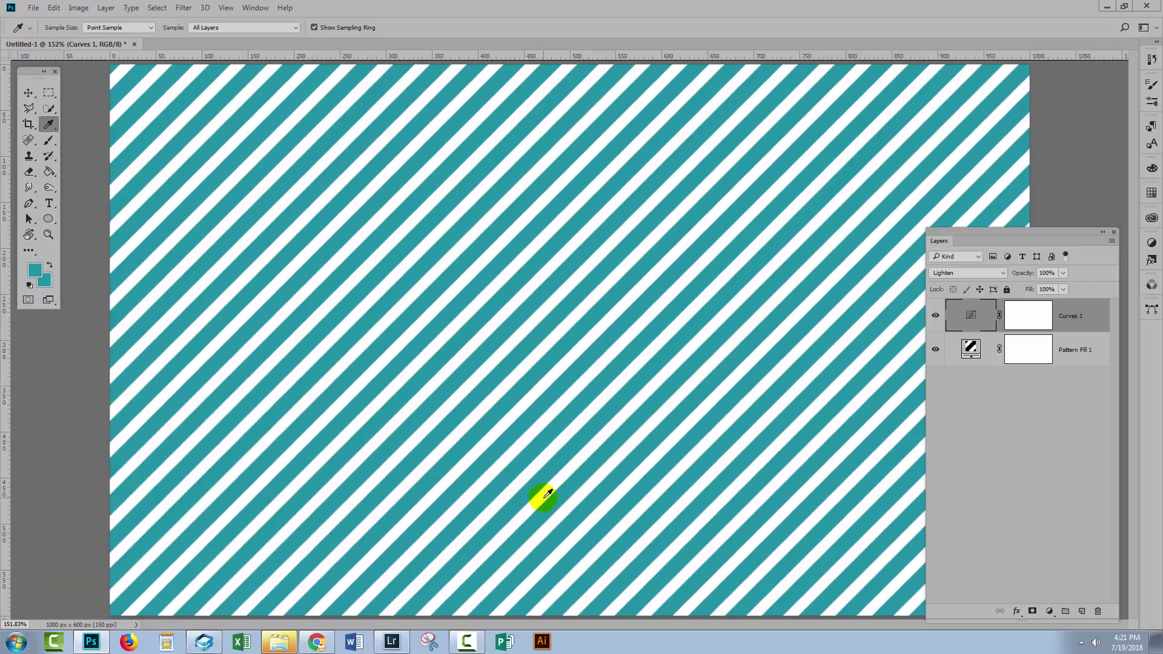